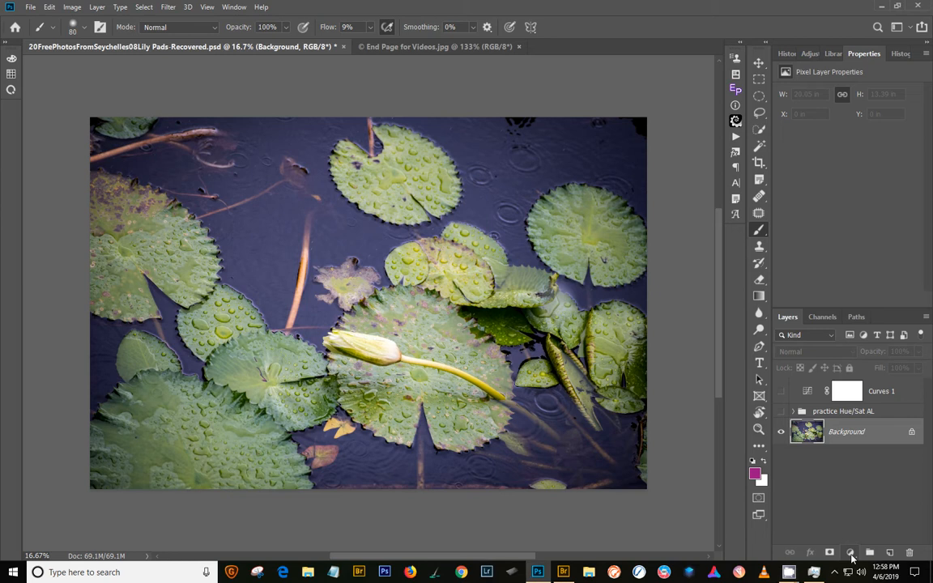
- Add a Hue/Saturation adjustment layer above the Background and sample the dark water to target its Blues color range
{"action": "left_click", "coordinate": [850, 552]}
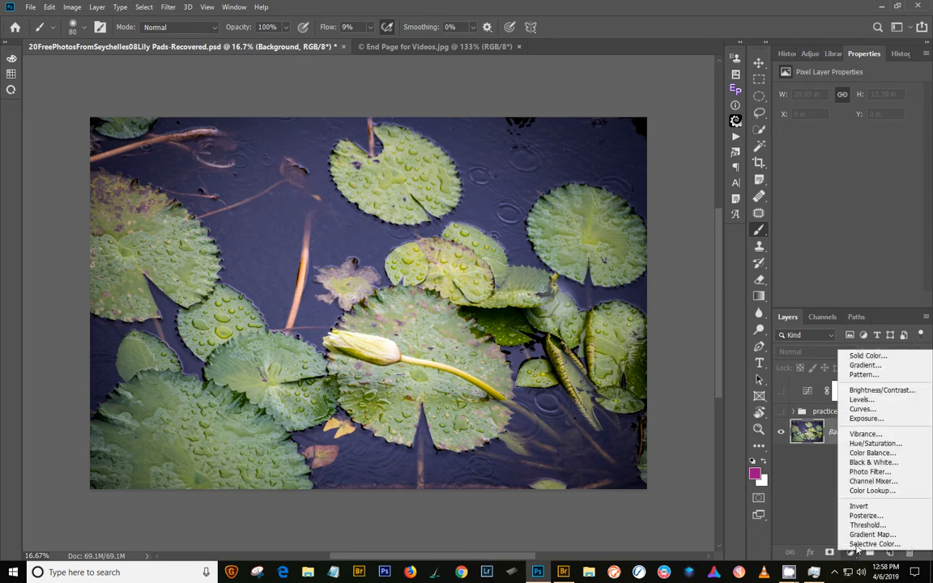
{"action": "left_click", "coordinate": [875, 444]}
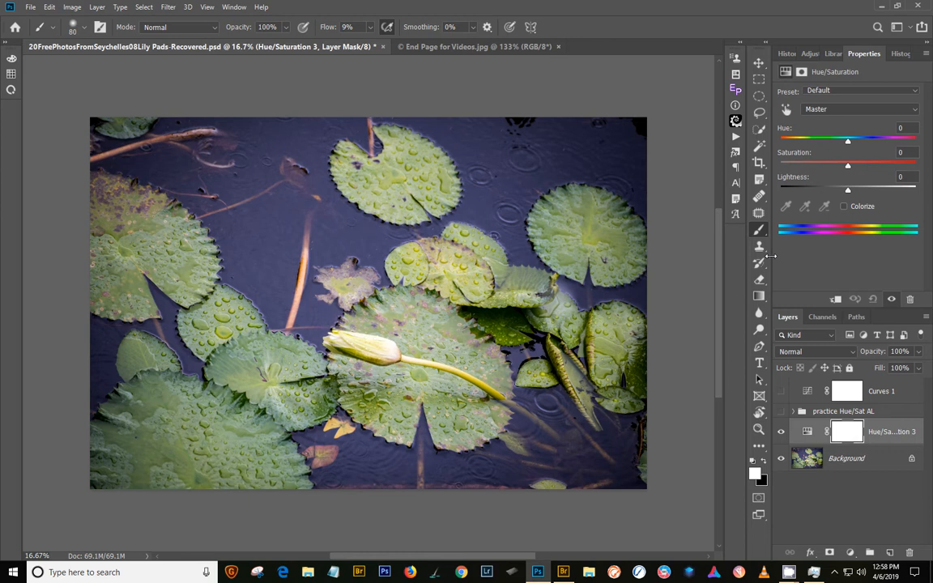
{"action": "left_click_drag", "start_coordinate": [771, 256], "coordinate": [703, 260]}
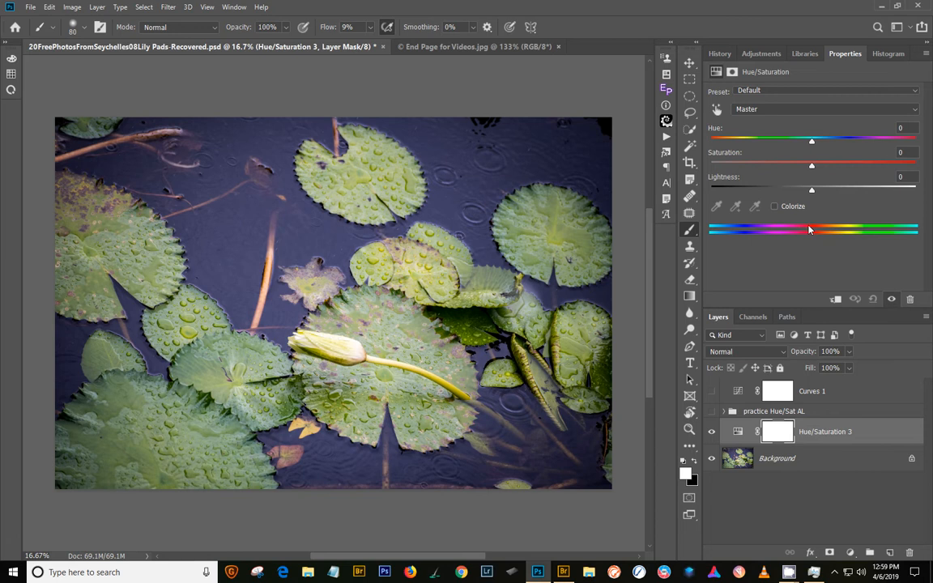
{"action": "left_click", "coordinate": [716, 111]}
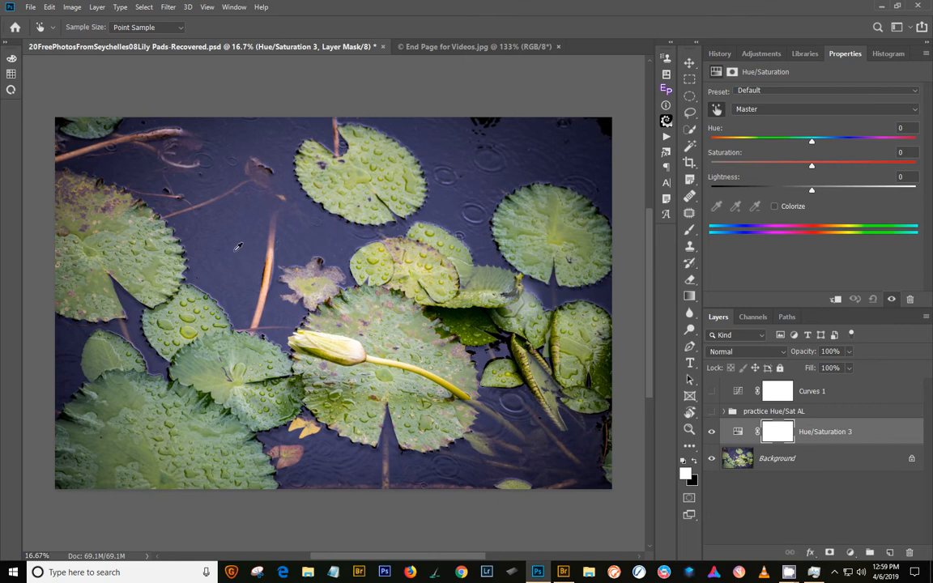
{"action": "left_click", "coordinate": [239, 246]}
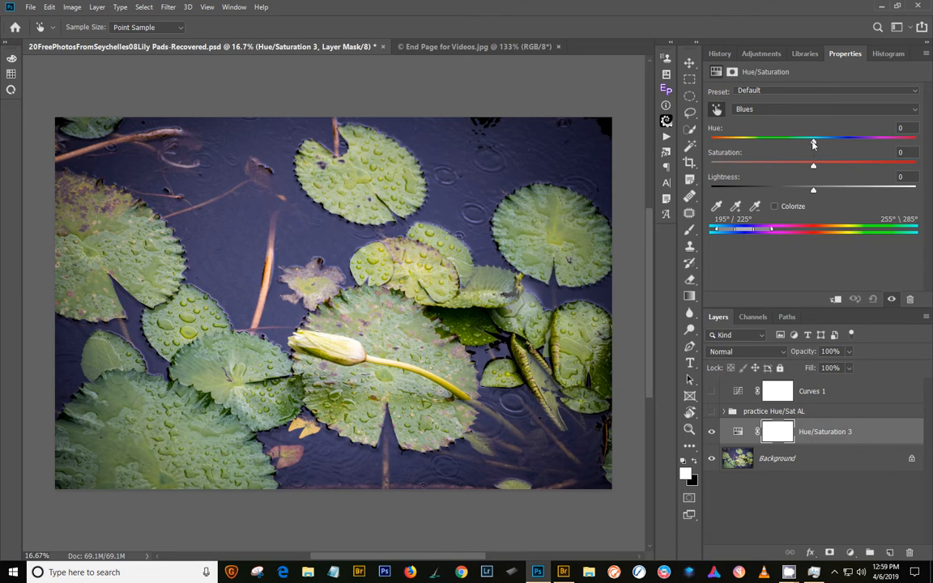
- Exaggerate the water with Hue +180 and Saturation +100, and adjust its color range to 238°/285° and 297°\308°
{"action": "left_click_drag", "start_coordinate": [813, 144], "coordinate": [918, 141]}
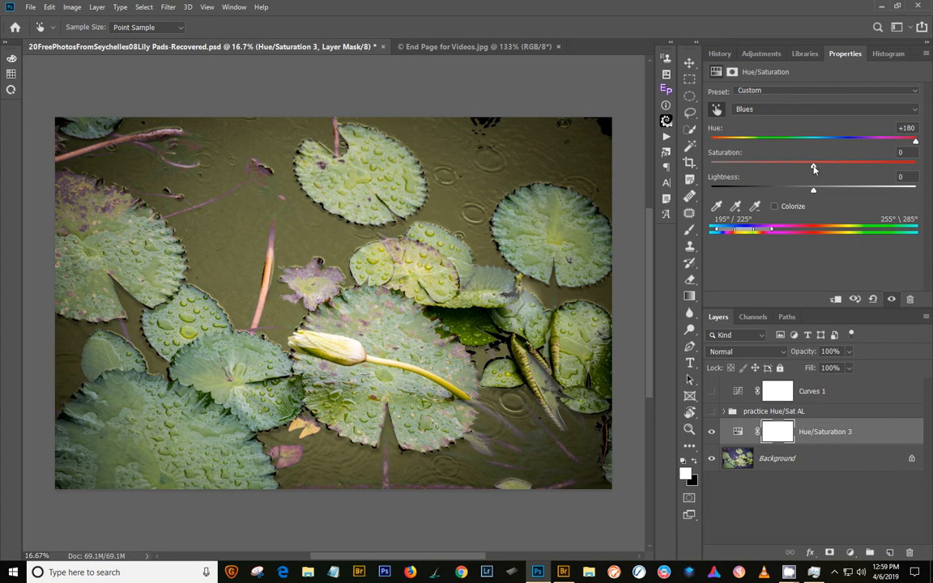
{"action": "left_click_drag", "start_coordinate": [814, 166], "coordinate": [919, 167]}
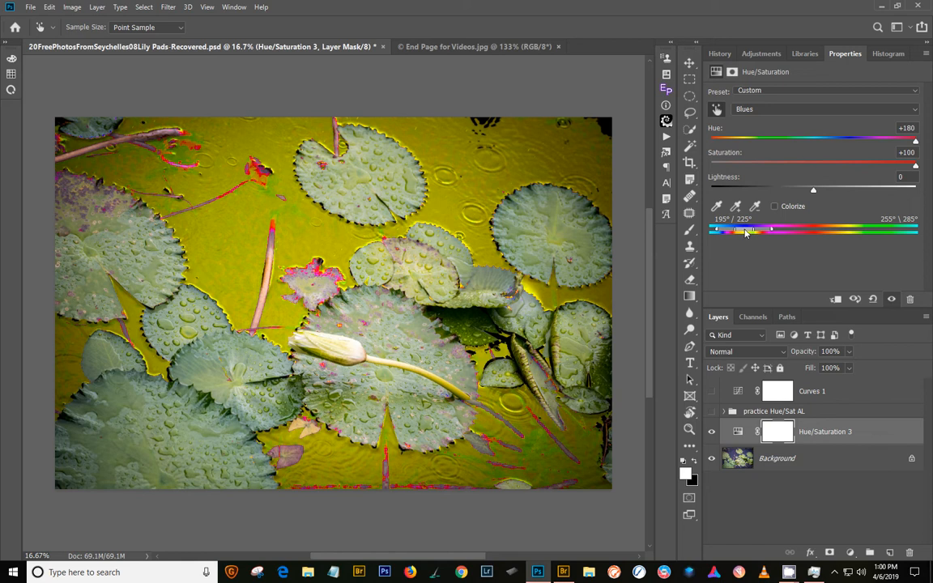
{"action": "left_click_drag", "start_coordinate": [746, 232], "coordinate": [771, 232]}
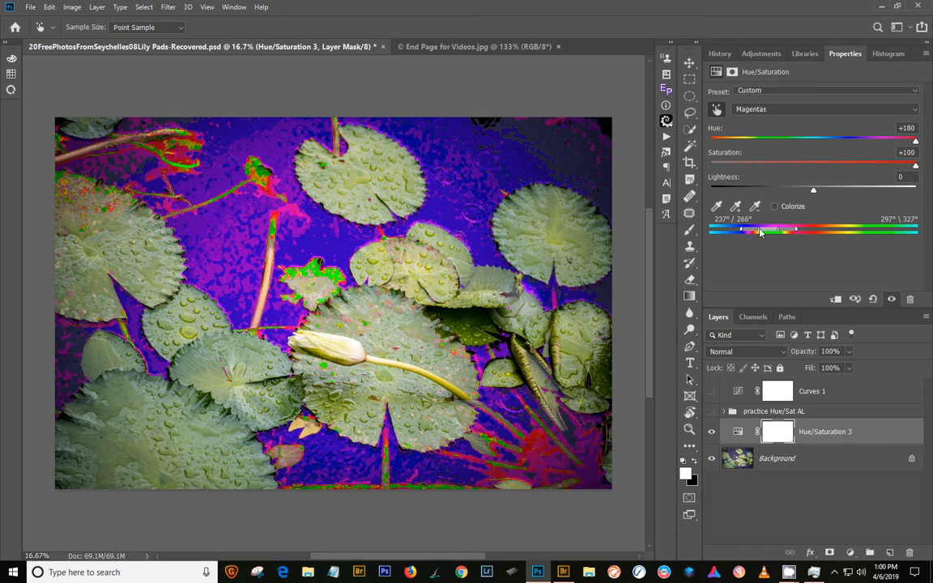
{"action": "left_click_drag", "start_coordinate": [742, 232], "coordinate": [772, 236]}
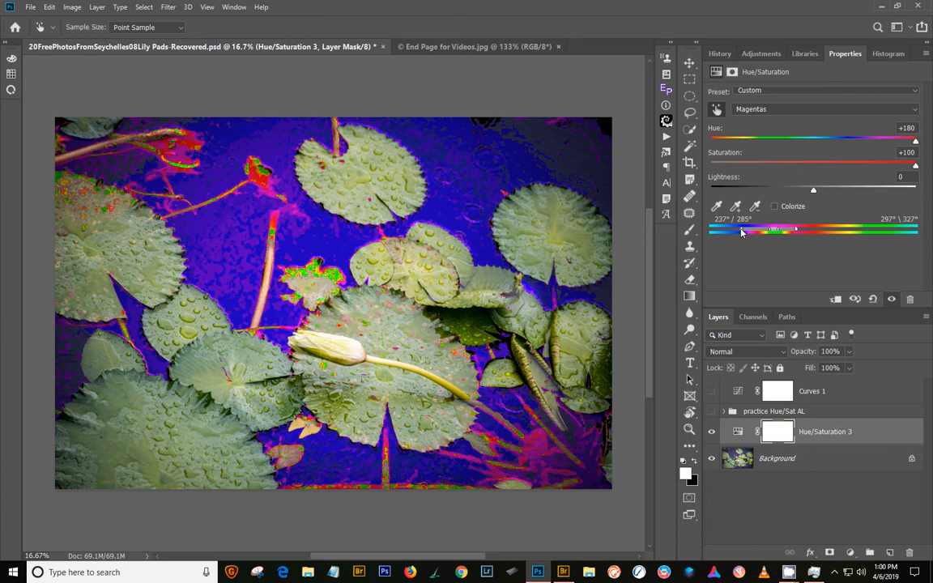
{"action": "mouse_move", "coordinate": [742, 232]}
{"action": "left_mouse_down"}
{"action": "mouse_move", "coordinate": [756, 235]}
{"action": "mouse_move", "coordinate": [744, 234]}
{"action": "left_mouse_up"}
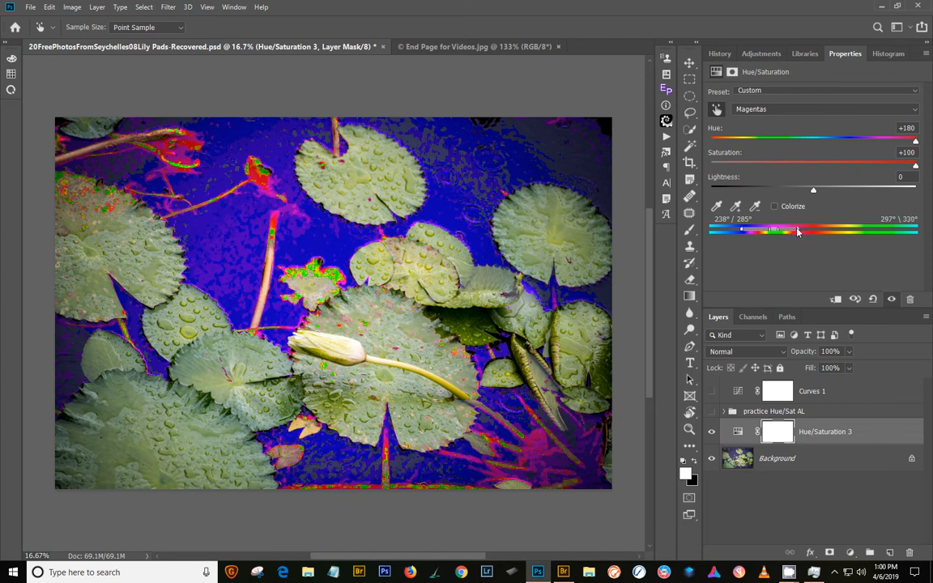
{"action": "left_click_drag", "start_coordinate": [799, 231], "coordinate": [784, 239]}
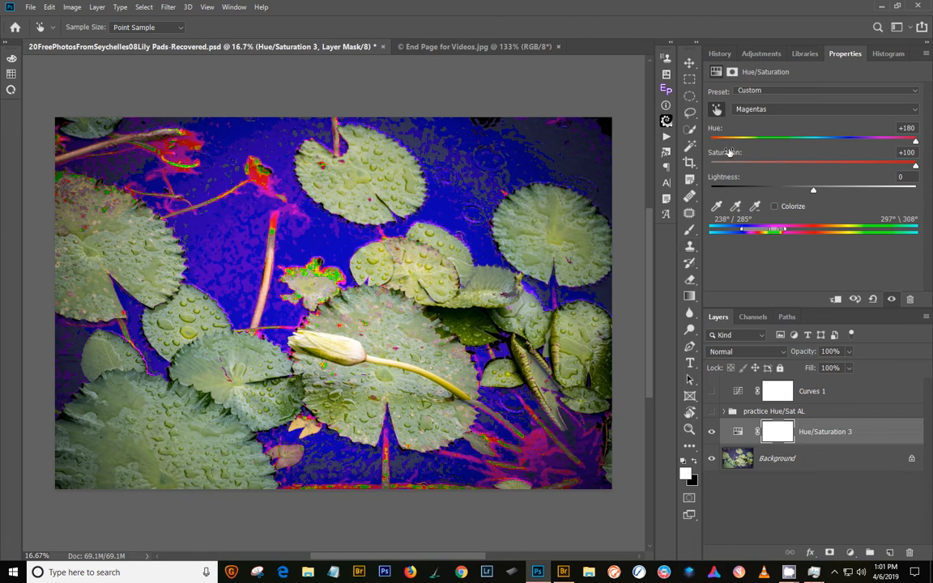
- Reset the exaggerated Magentas hue and saturation, and recolor the water with Hue -159, Saturation +45 and Lightness +52
{"action": "double_click", "coordinate": [713, 129]}
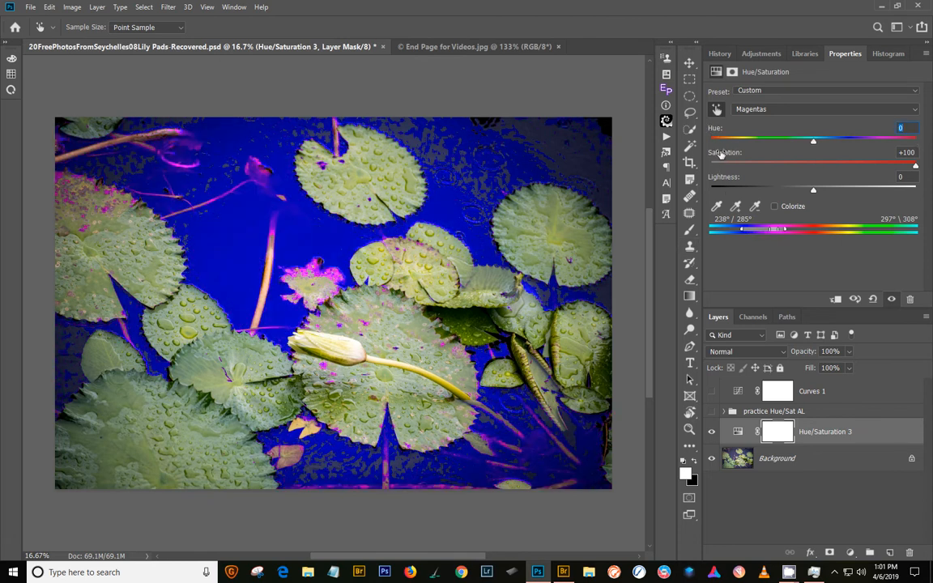
{"action": "double_click", "coordinate": [720, 153]}
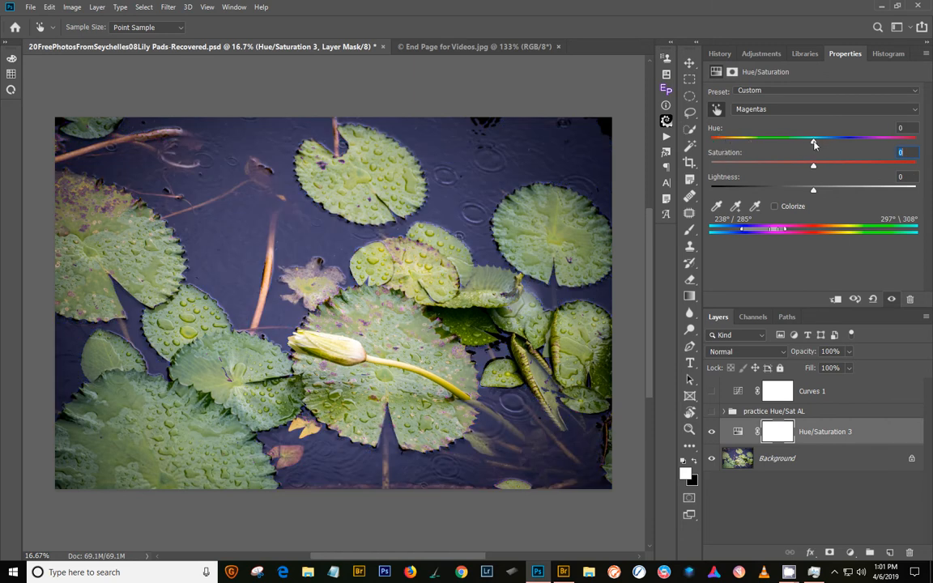
{"action": "left_click_drag", "start_coordinate": [814, 144], "coordinate": [706, 158]}
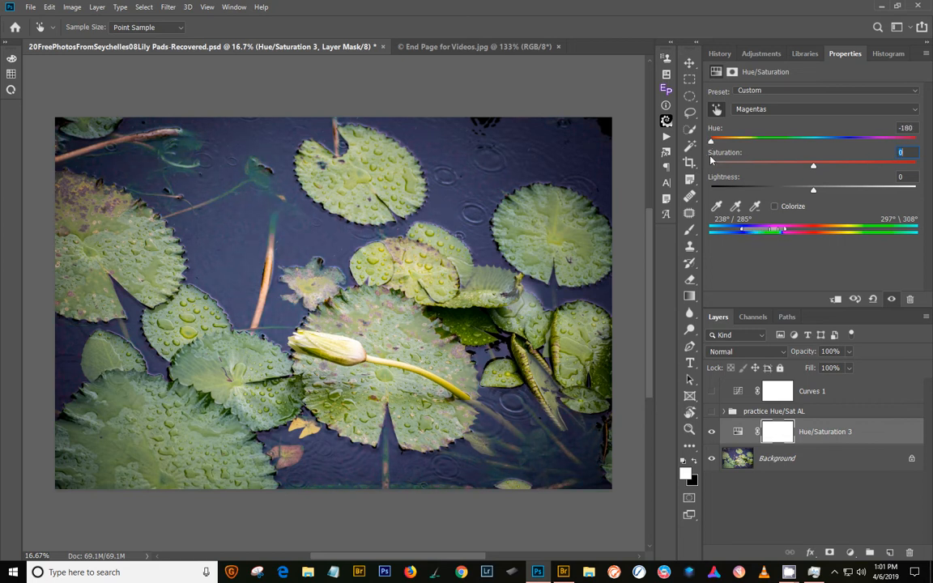
{"action": "left_click_drag", "start_coordinate": [712, 162], "coordinate": [721, 163]}
{"action": "left_click_drag", "start_coordinate": [814, 169], "coordinate": [871, 175]}
{"action": "left_click_drag", "start_coordinate": [819, 192], "coordinate": [860, 170]}
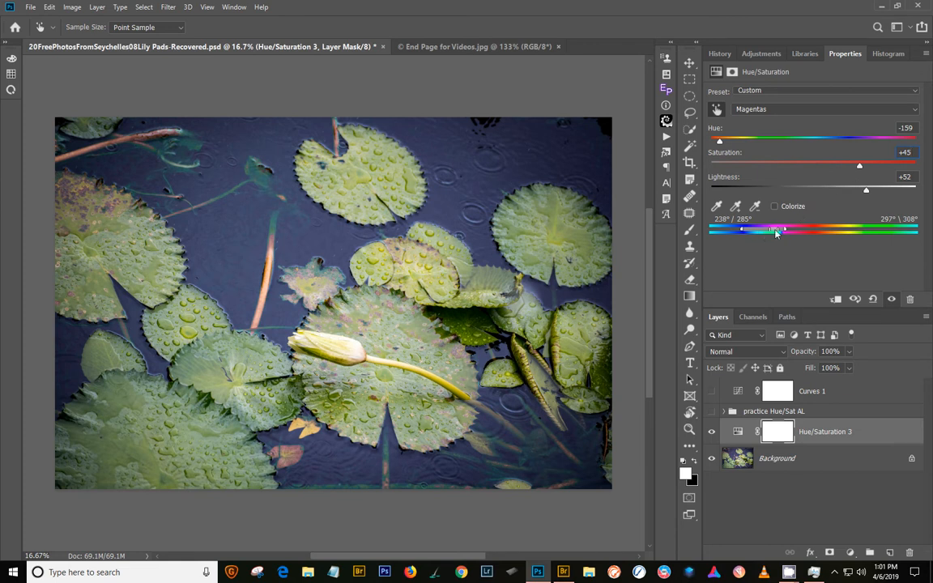
- Shift the Magentas color range to 231°/278° and 289°\301°, and compare the image with and without the Hue/Saturation layer
{"action": "left_click_drag", "start_coordinate": [776, 232], "coordinate": [771, 237]}
{"action": "left_click", "coordinate": [712, 432]}
{"action": "key", "text": "b"}
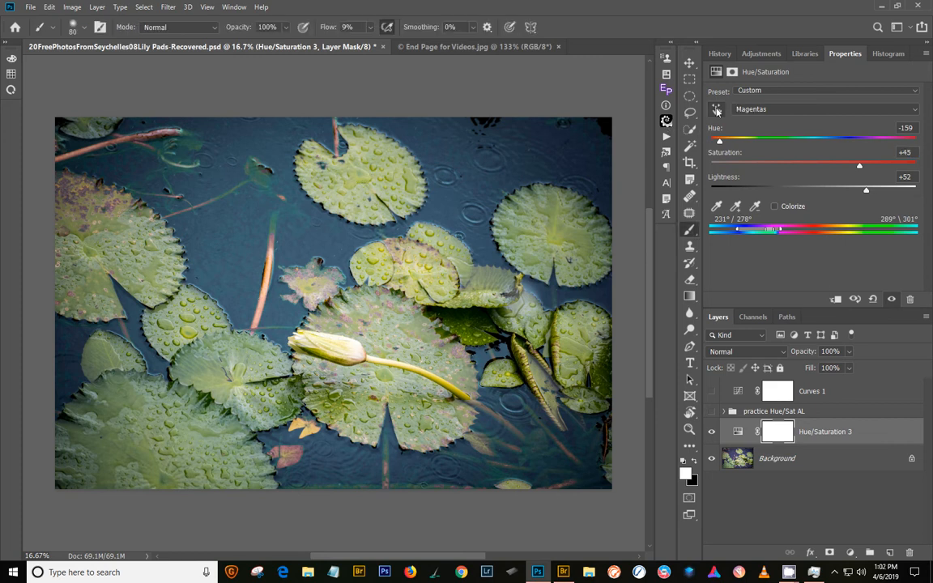
- Sample a lily pad to target the Yellows and exaggerate them with Hue +180 and Saturation +100
{"action": "left_click", "coordinate": [717, 110]}
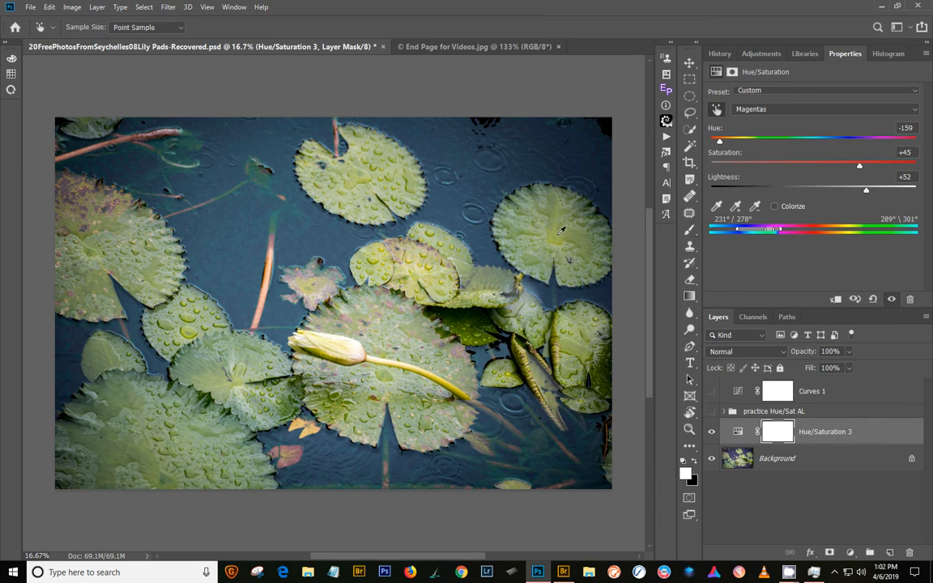
{"action": "left_click", "coordinate": [376, 255]}
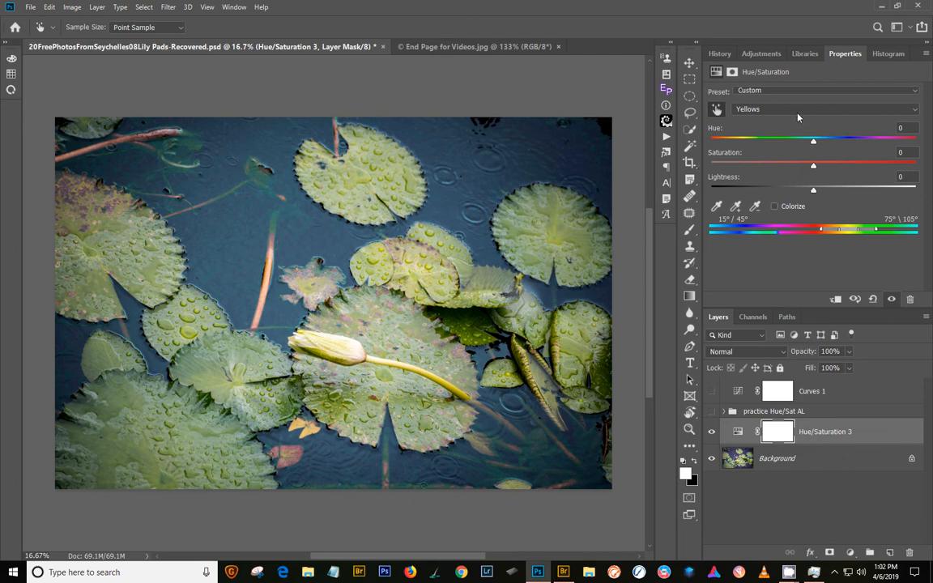
{"action": "left_click_drag", "start_coordinate": [811, 142], "coordinate": [917, 141]}
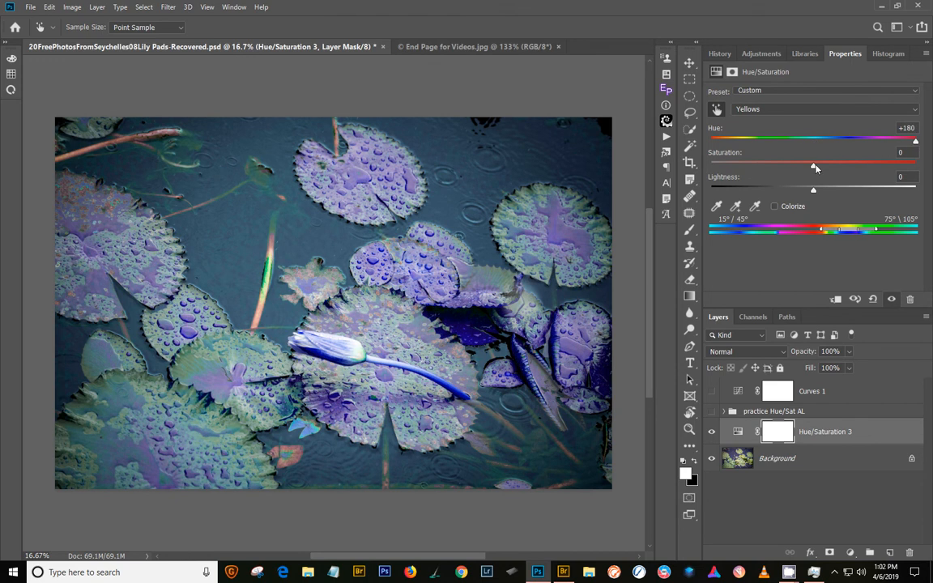
{"action": "left_click_drag", "start_coordinate": [816, 167], "coordinate": [912, 166]}
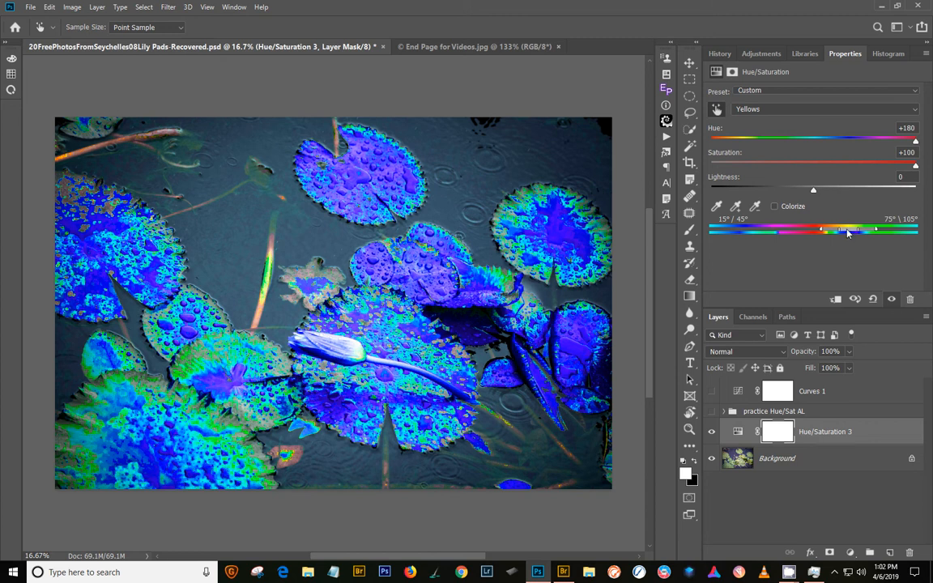
- Adjust the Yellows color range to 34°/77° and 94°\124° to isolate the lily pad colors
{"action": "mouse_move", "coordinate": [849, 233]}
{"action": "left_mouse_down"}
{"action": "mouse_move", "coordinate": [754, 232]}
{"action": "mouse_move", "coordinate": [842, 232]}
{"action": "left_mouse_up"}
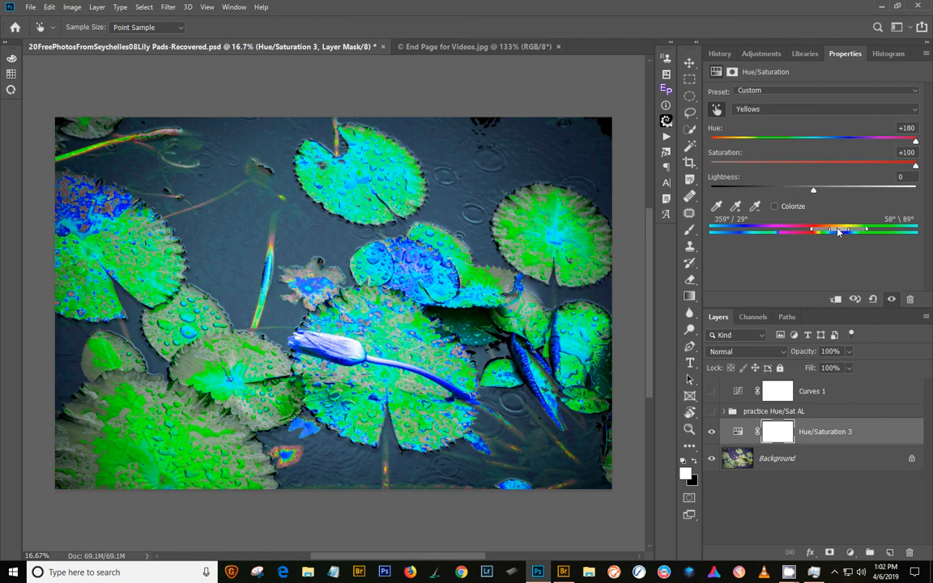
{"action": "left_click_drag", "start_coordinate": [841, 233], "coordinate": [858, 235]}
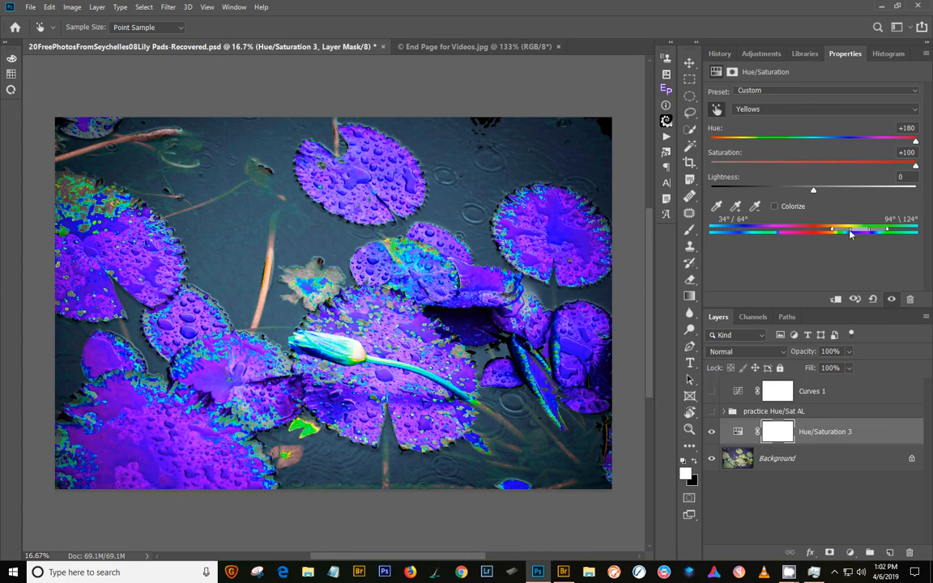
{"action": "left_click_drag", "start_coordinate": [852, 232], "coordinate": [860, 232]}
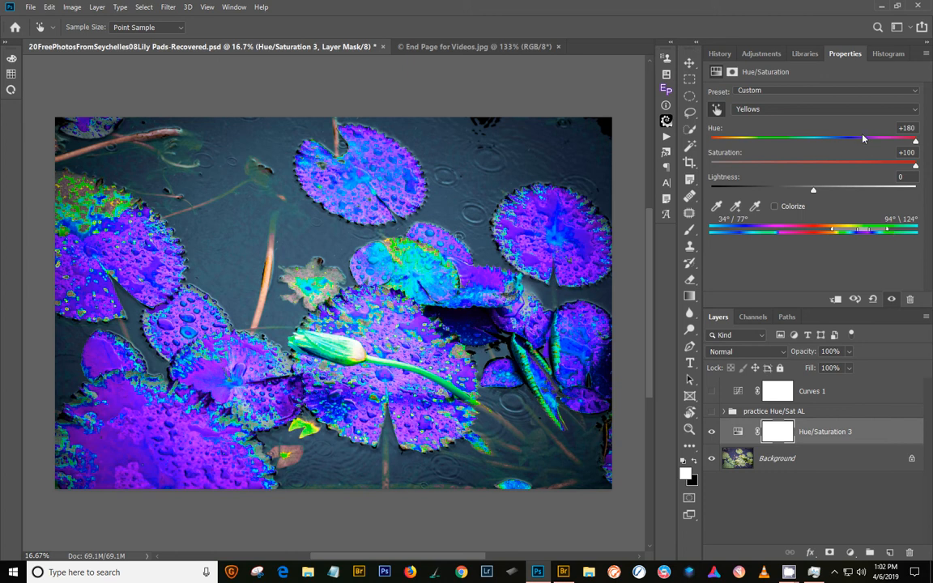
- Reset the exaggerated Yellows, set Hue -148, Saturation +50 and Lightness +51, and shift their range to 6°/48° and 65°\96°
{"action": "double_click", "coordinate": [723, 132]}
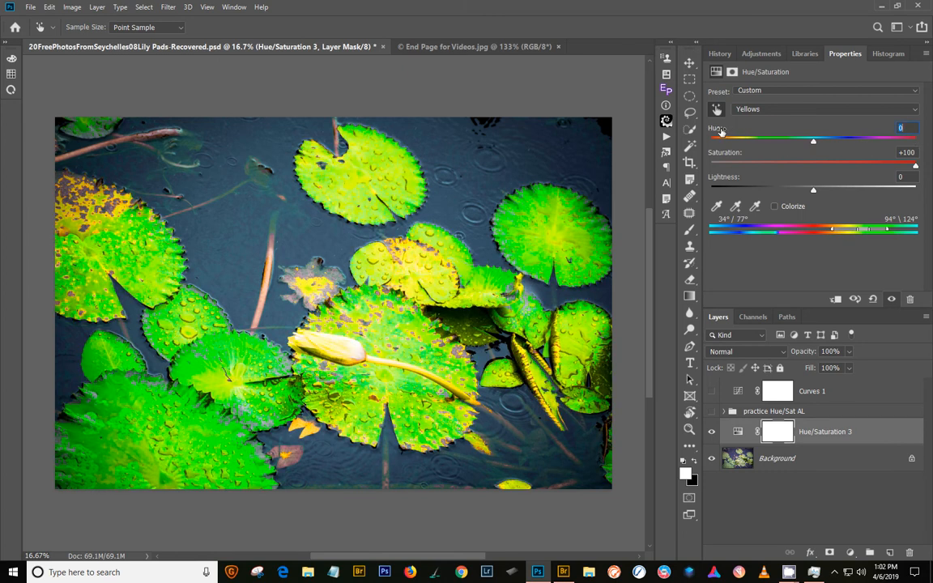
{"action": "double_click", "coordinate": [726, 156]}
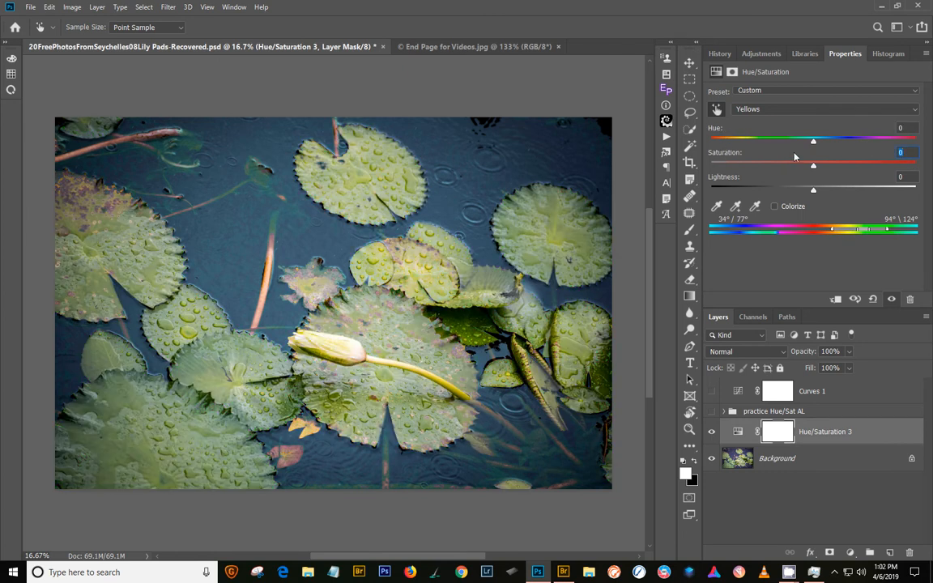
{"action": "left_click_drag", "start_coordinate": [813, 141], "coordinate": [727, 155]}
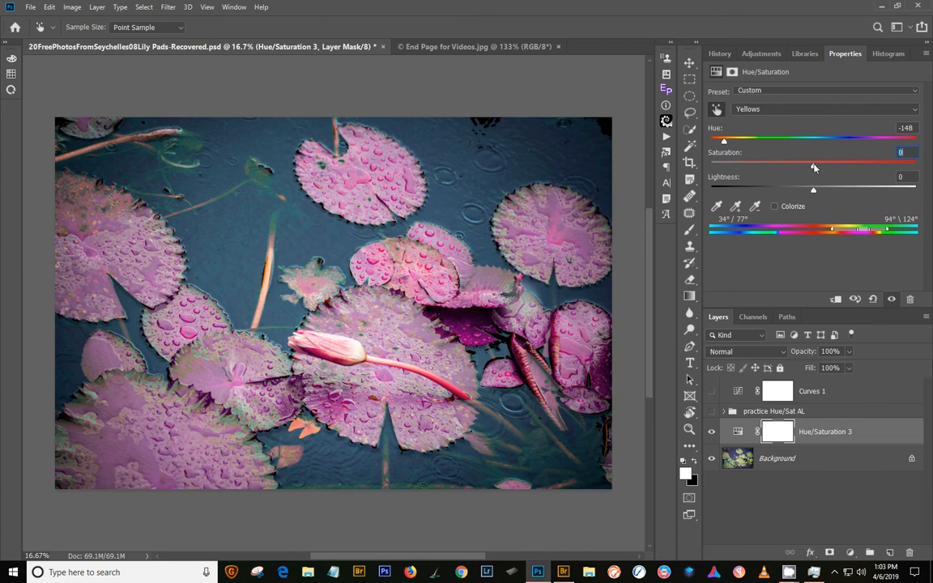
{"action": "left_click_drag", "start_coordinate": [813, 168], "coordinate": [864, 167]}
{"action": "left_click_drag", "start_coordinate": [820, 195], "coordinate": [866, 195]}
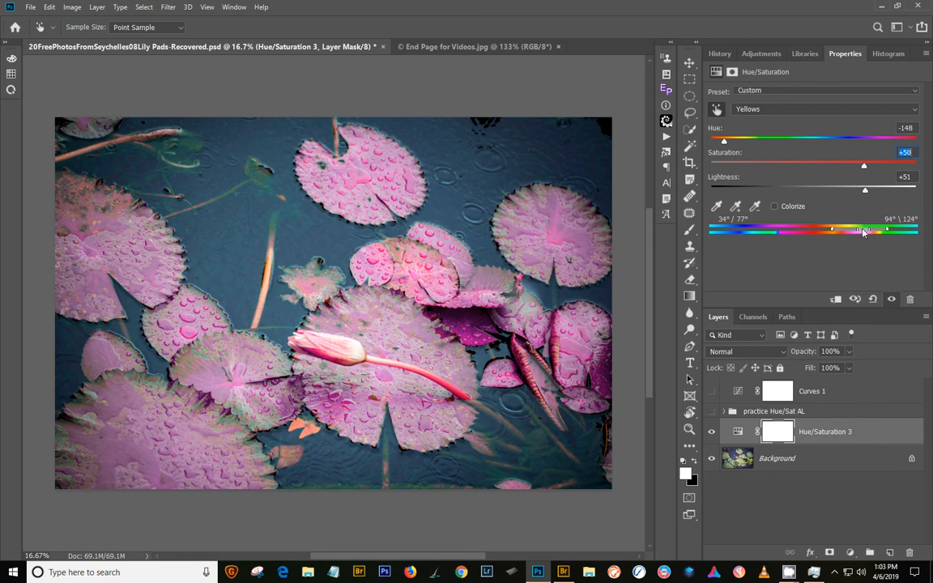
{"action": "left_click_drag", "start_coordinate": [862, 233], "coordinate": [846, 236]}
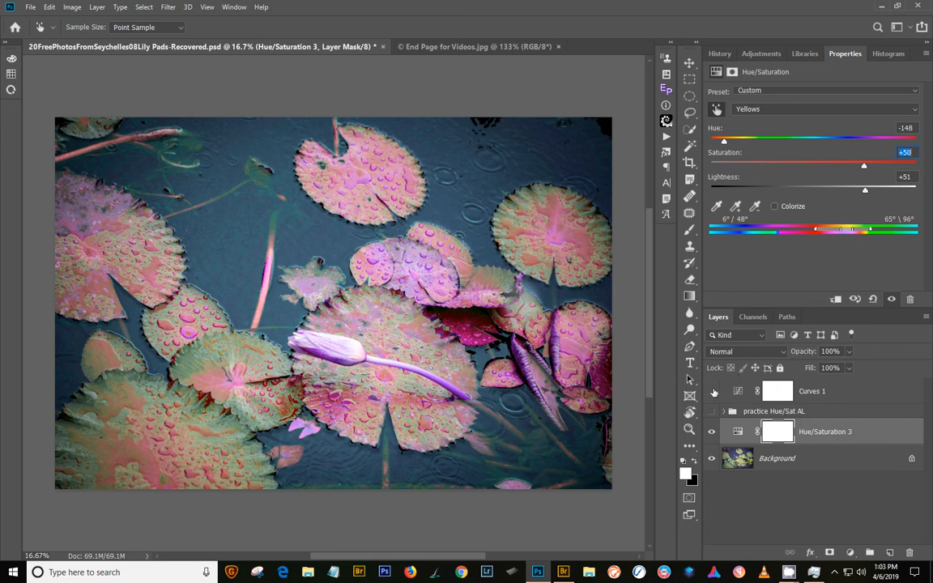
- Make the Curves 1 layer visible and switch to the End Page for Videos.jpg document
{"action": "left_click", "coordinate": [713, 392]}
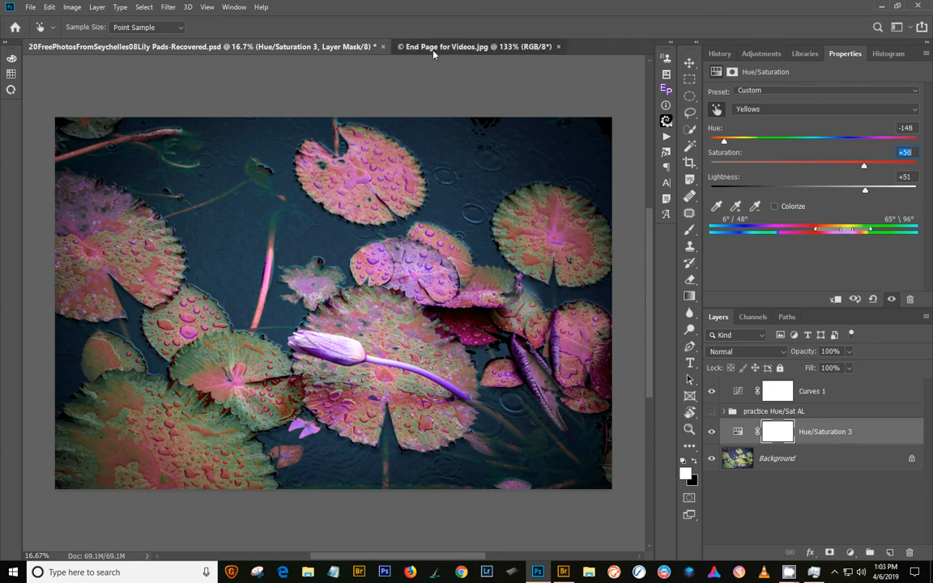
{"action": "left_click", "coordinate": [398, 47]}
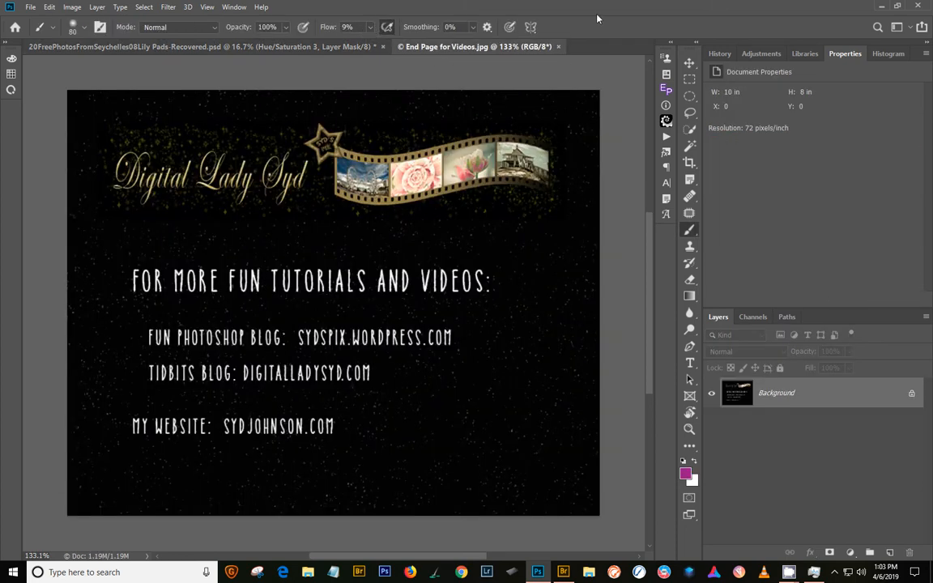